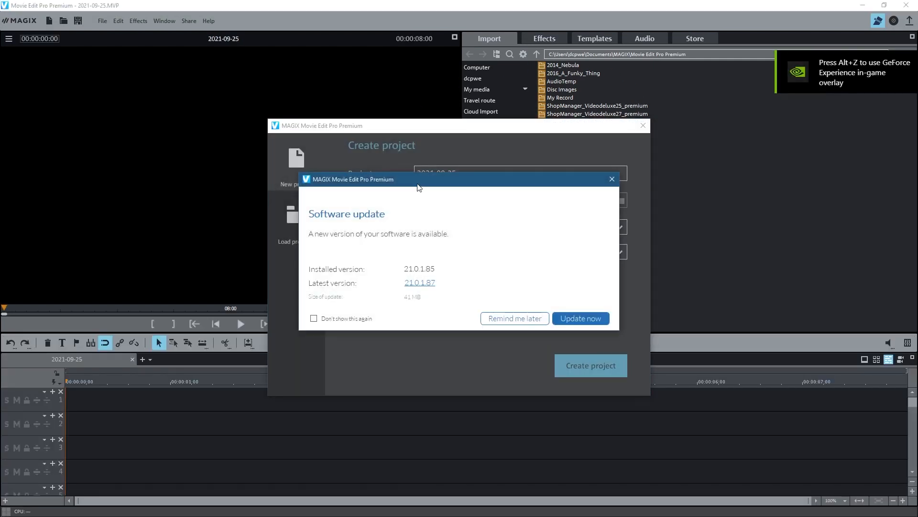
Postpone the software update and create project 2021-09-25 with FullHD 1080p 16:9 movie settings at 25 fps.
{"action": "left_click", "coordinate": [532, 318]}
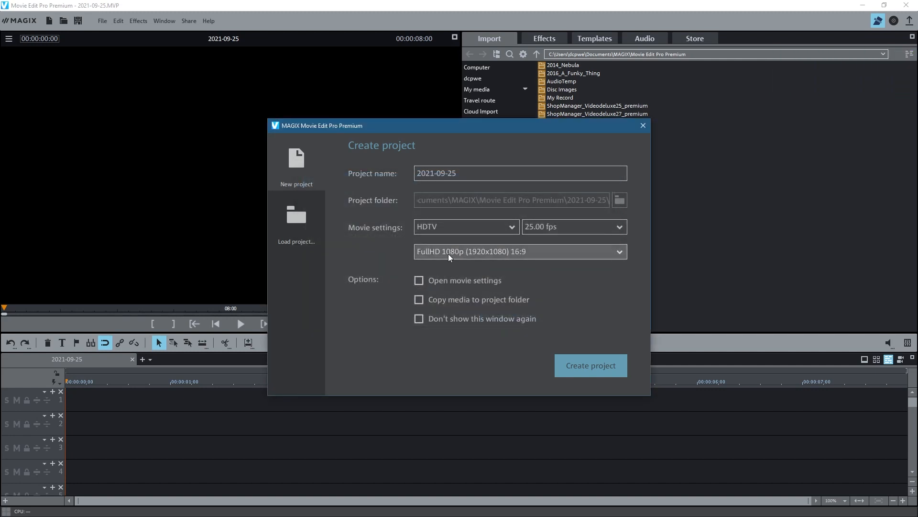
{"action": "left_click", "coordinate": [591, 365]}
Switch to File Explorer and add the four MP4 clips to track 1 from the timeline's start, placing the playhead at 00:00:02:01.
{"action": "key", "text": "alt+Tab"}
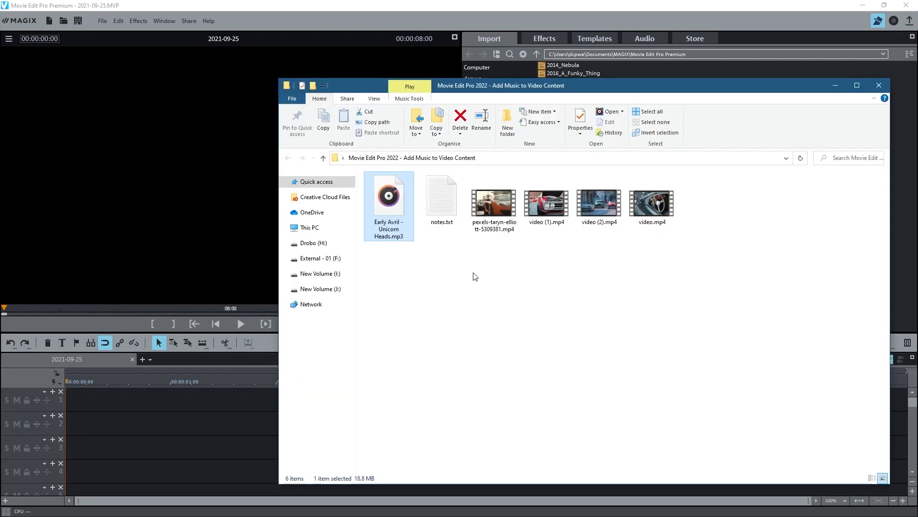
{"action": "key", "text": "super+Right"}
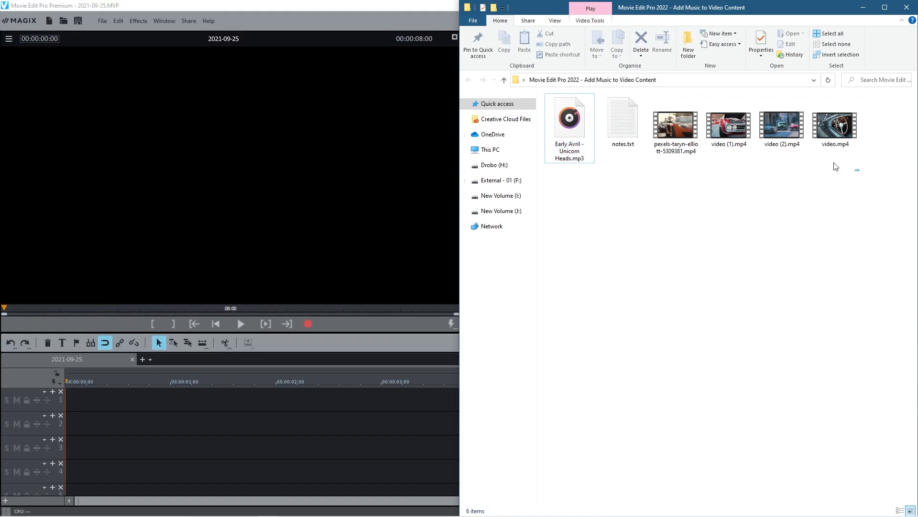
{"action": "left_click_drag", "start_coordinate": [836, 164], "coordinate": [669, 118]}
{"action": "left_click_drag", "start_coordinate": [873, 176], "coordinate": [93, 397]}
{"action": "left_click", "coordinate": [257, 425]}
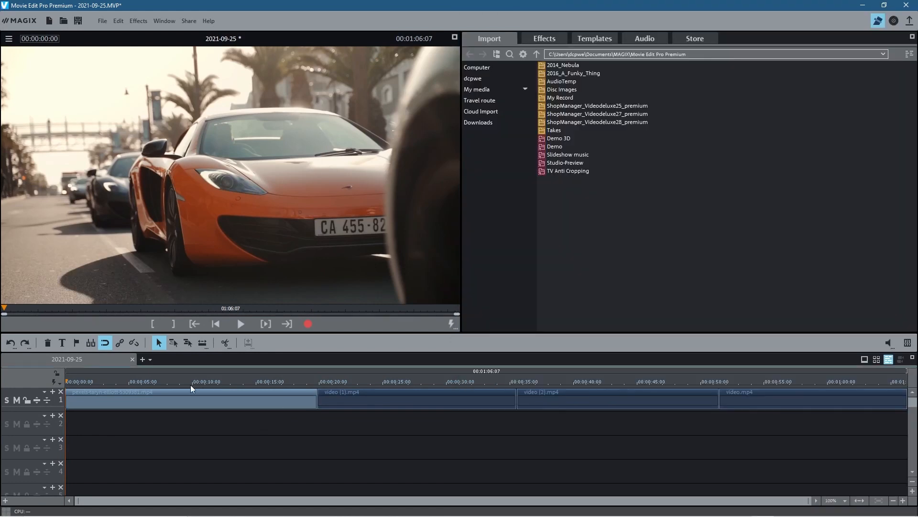
{"action": "left_click_drag", "start_coordinate": [162, 388], "coordinate": [91, 340]}
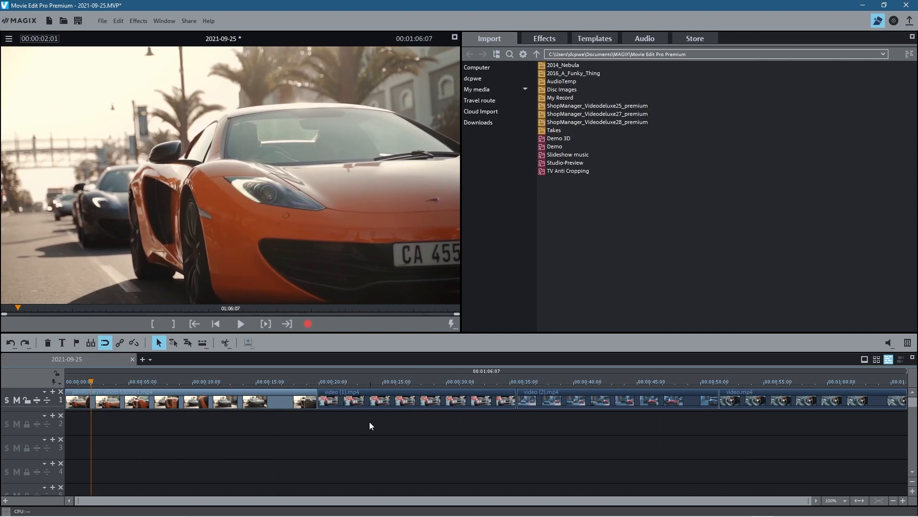
Preview the Circle echo transition from Shapes & objects Basic and apply it at all three cuts between the clips on track 1.
{"action": "key", "text": "alt+Tab"}
{"action": "left_click", "coordinate": [546, 39]}
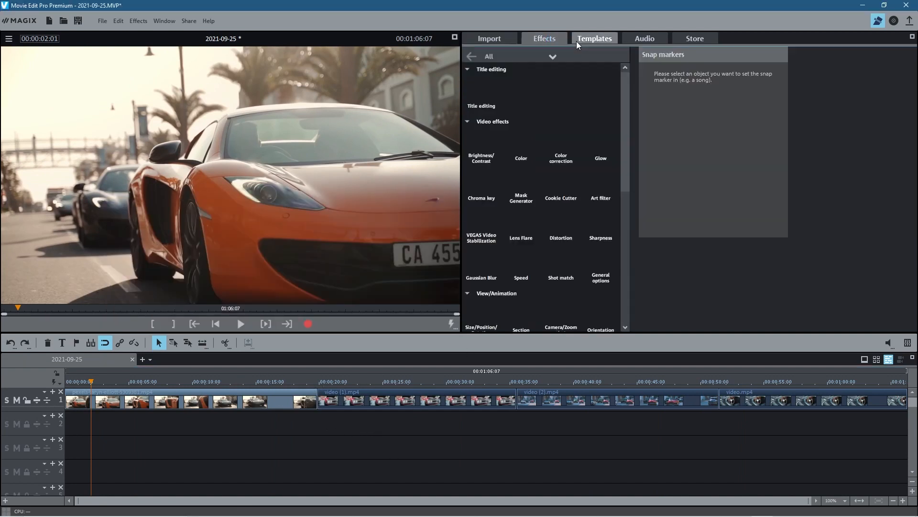
{"action": "left_click", "coordinate": [580, 39]}
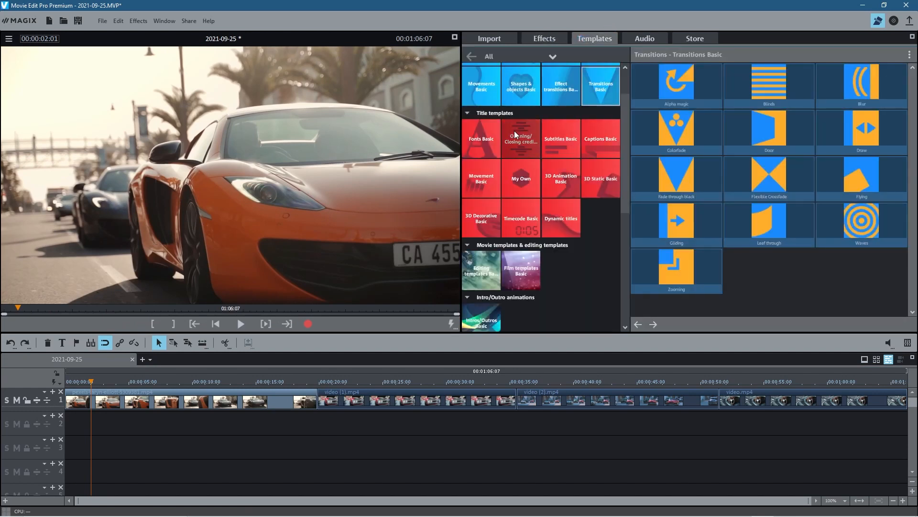
{"action": "left_click", "coordinate": [481, 138]}
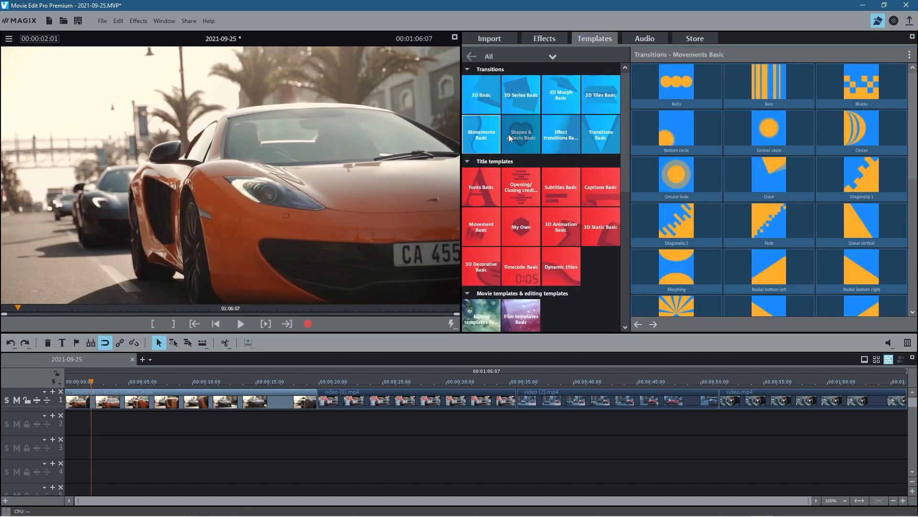
{"action": "left_click", "coordinate": [508, 135]}
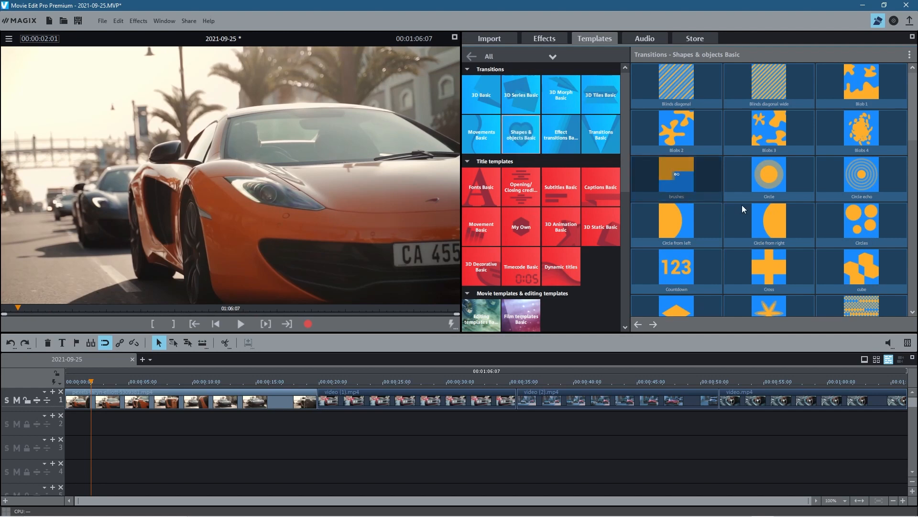
{"action": "left_click", "coordinate": [853, 174]}
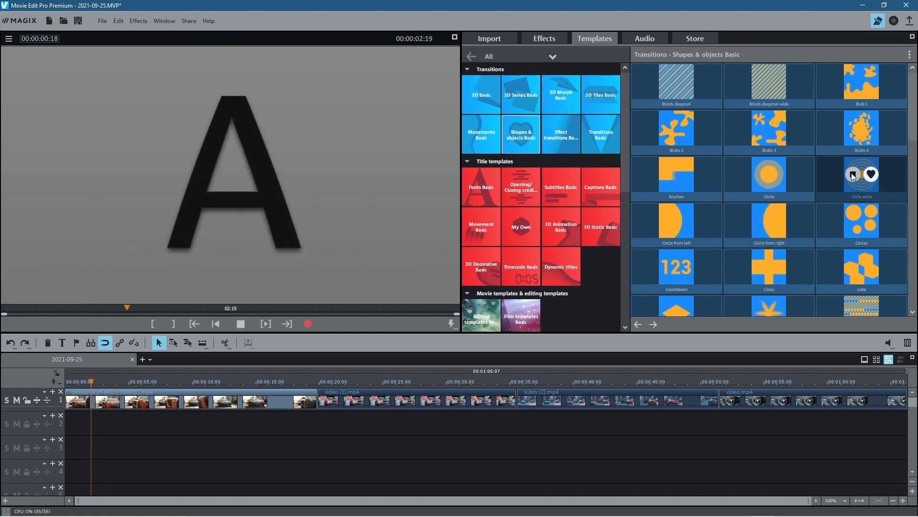
{"action": "left_click_drag", "start_coordinate": [837, 168], "coordinate": [317, 408]}
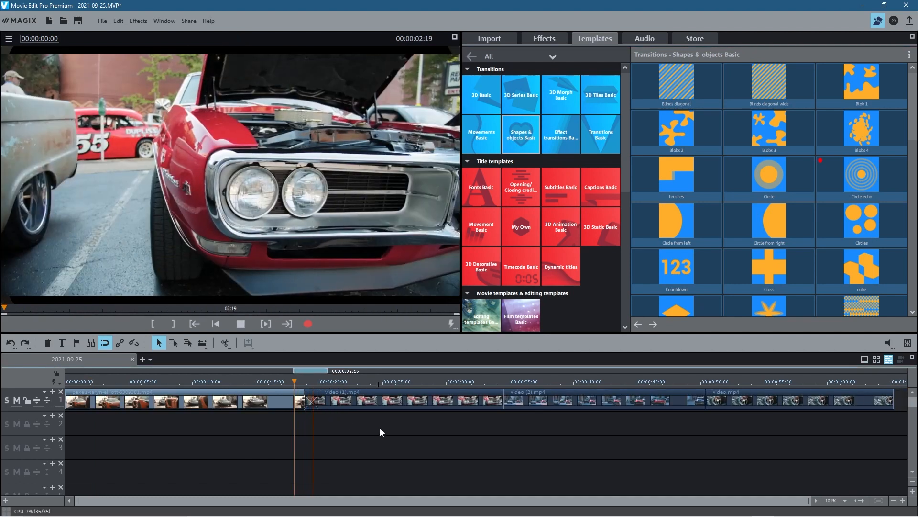
{"action": "left_click_drag", "start_coordinate": [830, 165], "coordinate": [705, 405]}
{"action": "left_click_drag", "start_coordinate": [859, 175], "coordinate": [504, 403]}
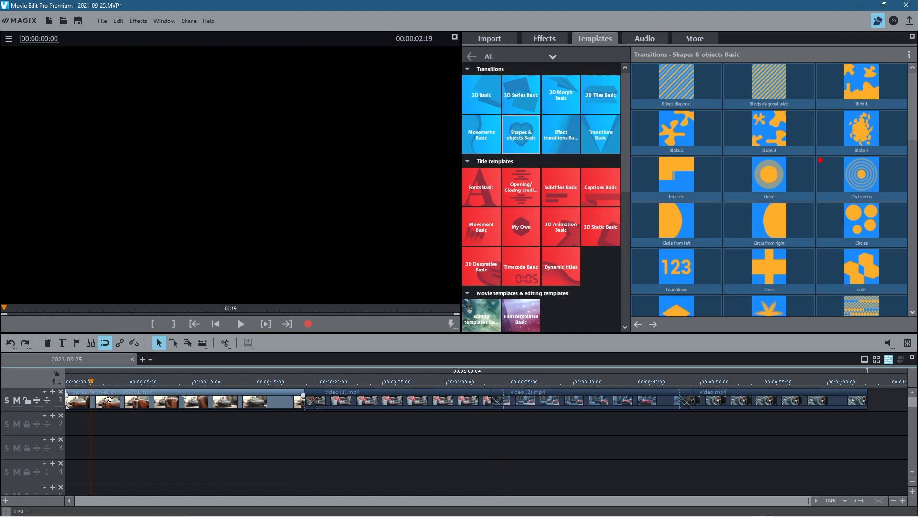
Fade the first clip in from black over about 2 seconds and play back its beginning.
{"action": "left_click", "coordinate": [72, 406]}
{"action": "left_click_drag", "start_coordinate": [67, 396], "coordinate": [48, 384]}
{"action": "key", "text": "space"}
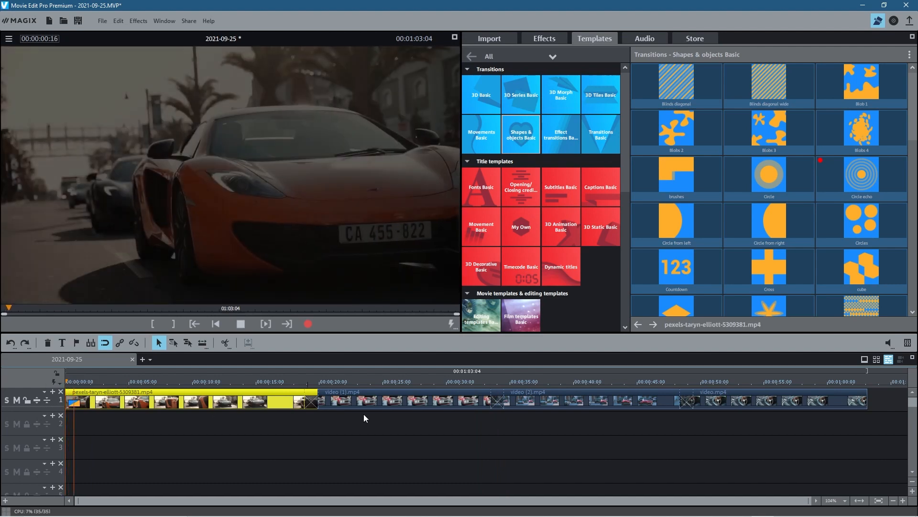
{"action": "key", "text": "space"}
Fade the last clip, video.mp4, out over about 2 seconds and play back its ending.
{"action": "left_click_drag", "start_coordinate": [865, 397], "coordinate": [840, 393]}
{"action": "left_click", "coordinate": [830, 381]}
{"action": "key", "text": "space"}
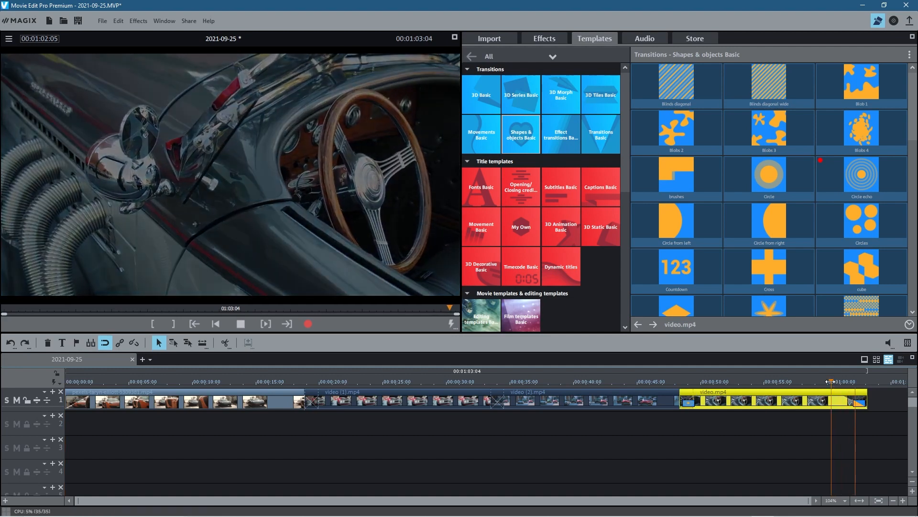
{"action": "key", "text": "space"}
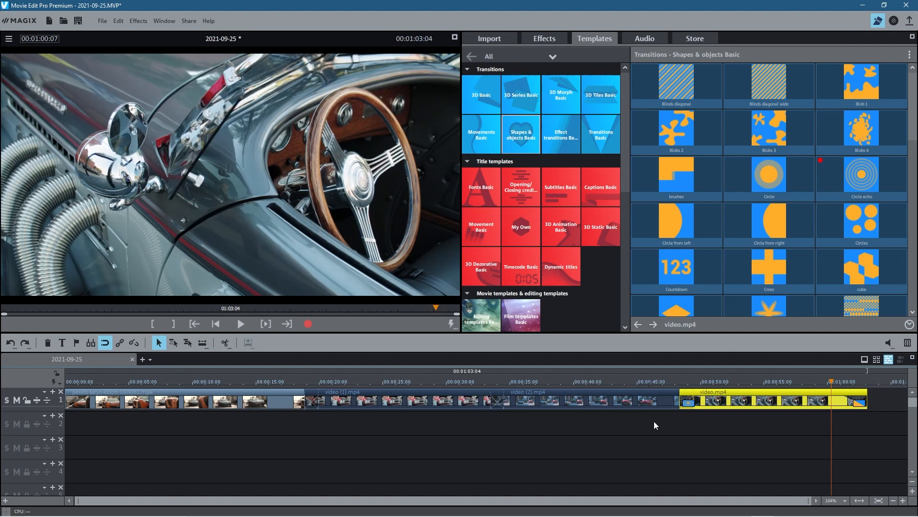
Play back the transition between video (2).mp4 and video.mp4 from 00:00:47:07.
{"action": "left_click", "coordinate": [666, 381]}
{"action": "key", "text": "space"}
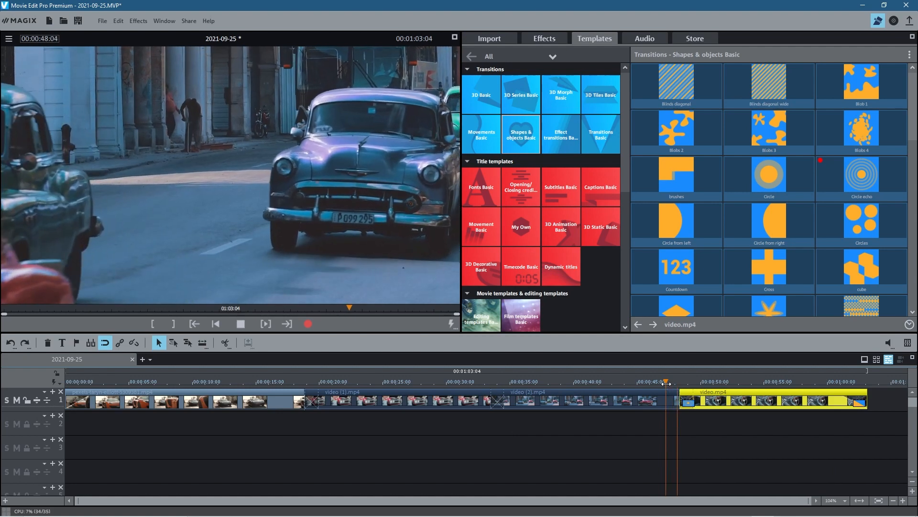
{"action": "key", "text": "space"}
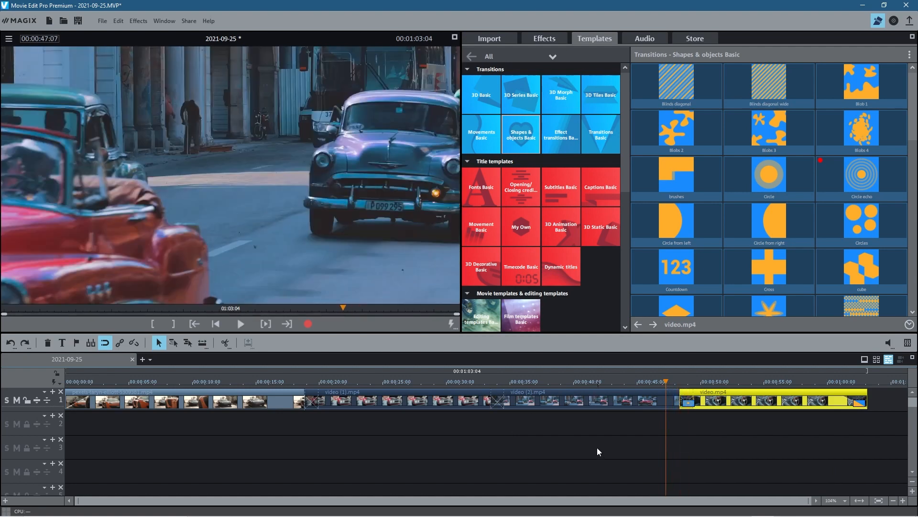
Switch to File Explorer and add Early Avril - Unicorn Heads.mp3 to track 2 at the start of the timeline.
{"action": "key", "text": "alt+Tab"}
{"action": "left_click", "coordinate": [577, 133]}
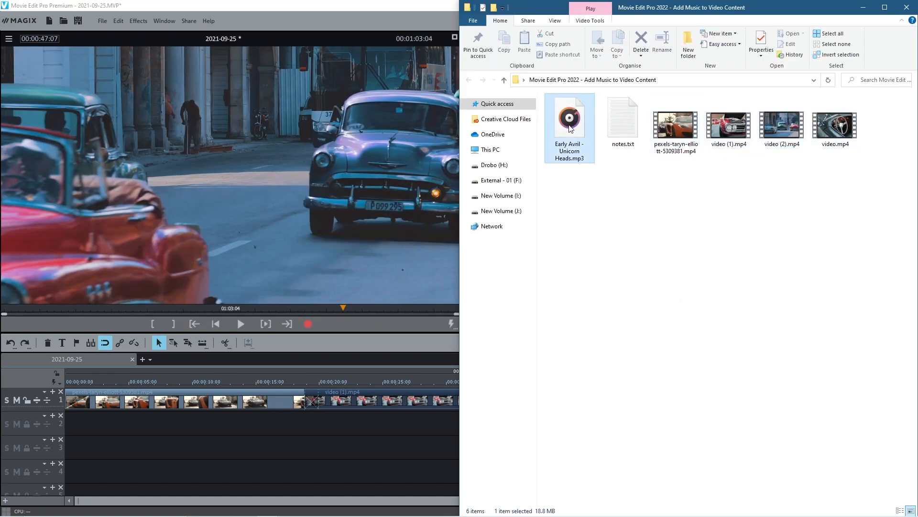
{"action": "left_click_drag", "start_coordinate": [575, 121], "coordinate": [82, 428]}
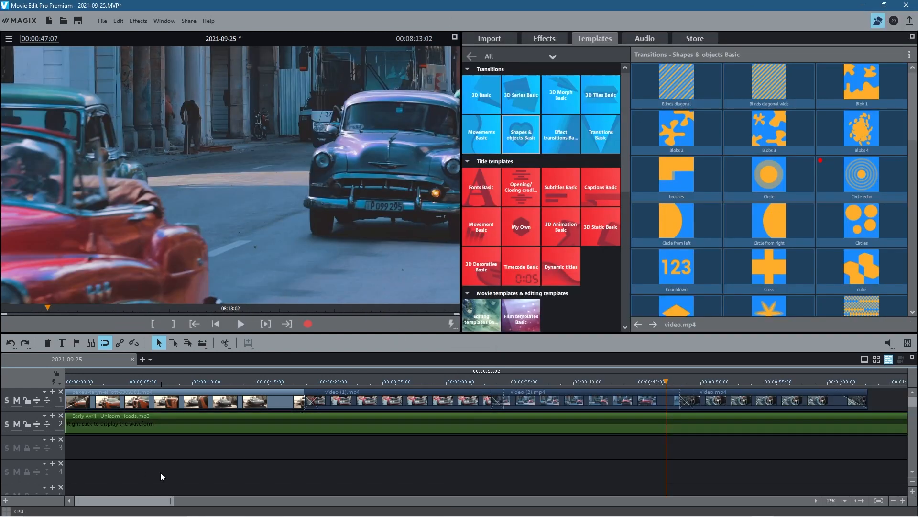
Return the playhead to the start and play the movie with its music for about 15 seconds.
{"action": "left_click_drag", "start_coordinate": [667, 381], "coordinate": [45, 408]}
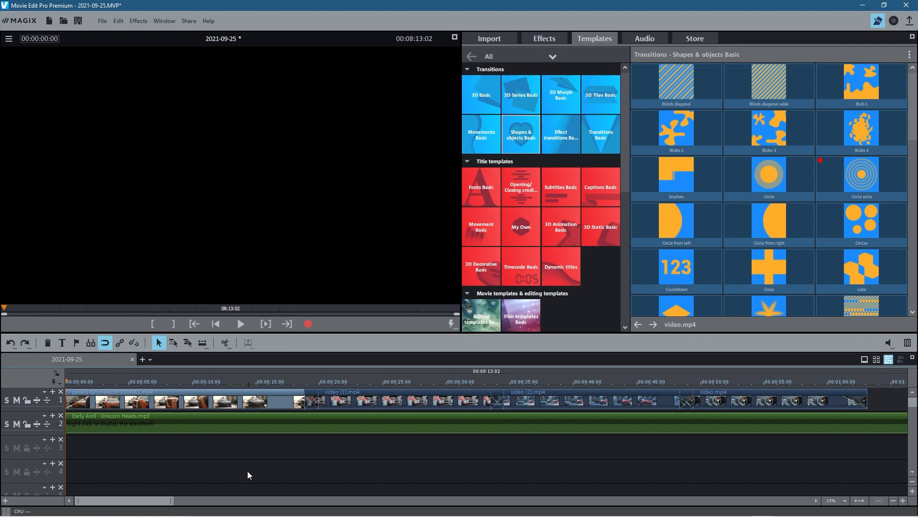
{"action": "key", "text": "space"}
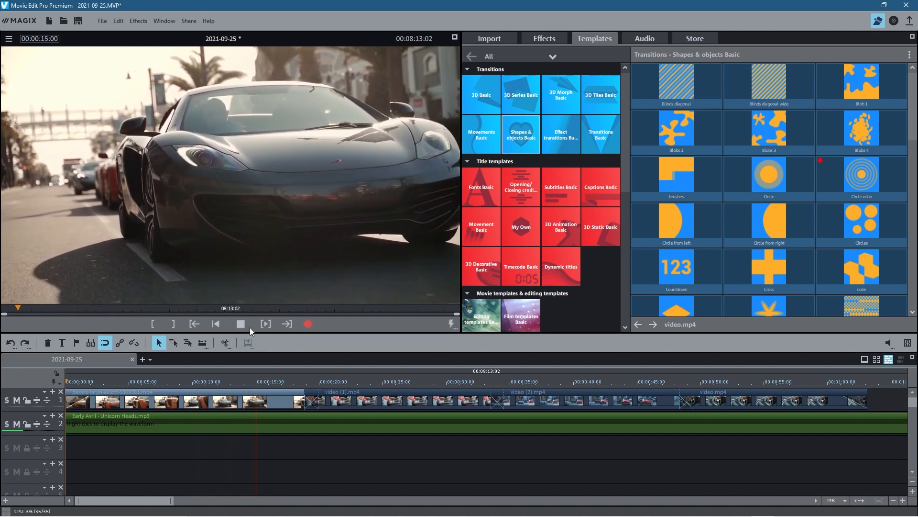
{"action": "left_click", "coordinate": [234, 322]}
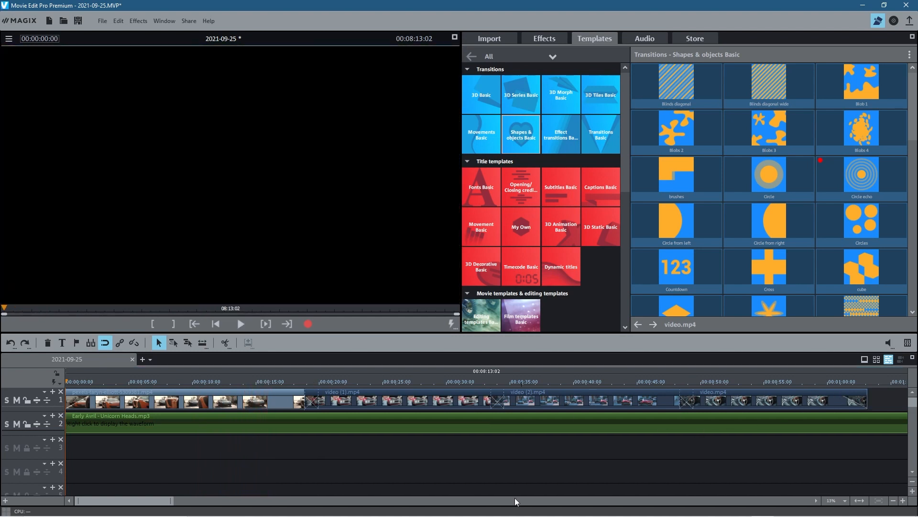
Split the music on track 2 at the end of the last video clip, 00:01:03:05, and delete the excess portion.
{"action": "left_click_drag", "start_coordinate": [138, 499], "coordinate": [820, 491]}
{"action": "left_click_drag", "start_coordinate": [874, 486], "coordinate": [217, 485]}
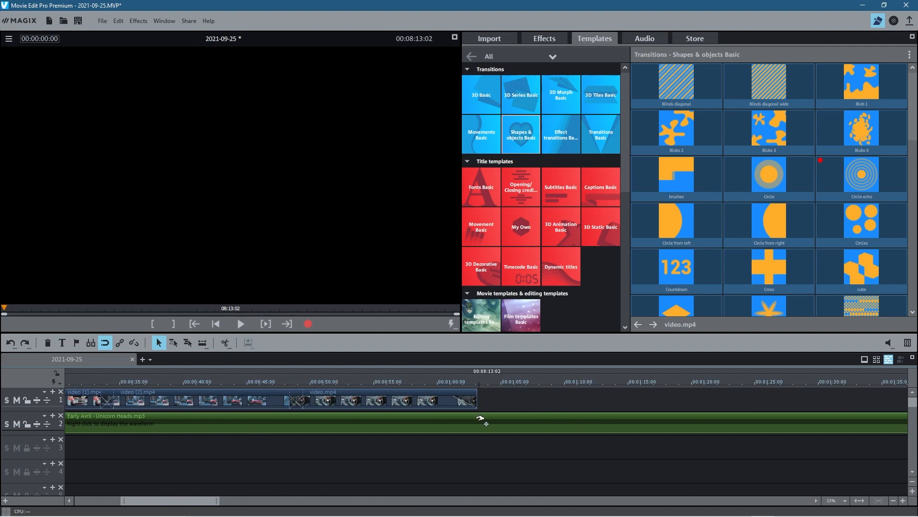
{"action": "left_click_drag", "start_coordinate": [422, 384], "coordinate": [478, 382]}
{"action": "left_click", "coordinate": [224, 342]}
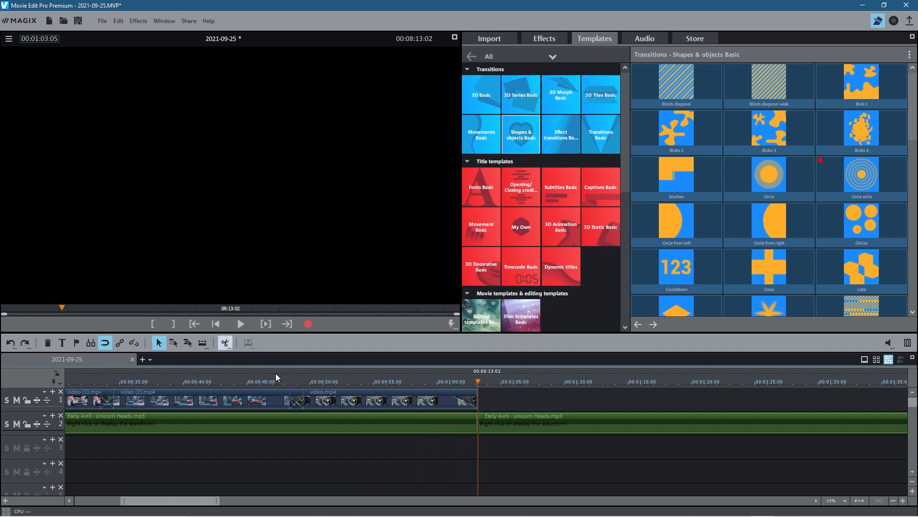
{"action": "left_click", "coordinate": [482, 425]}
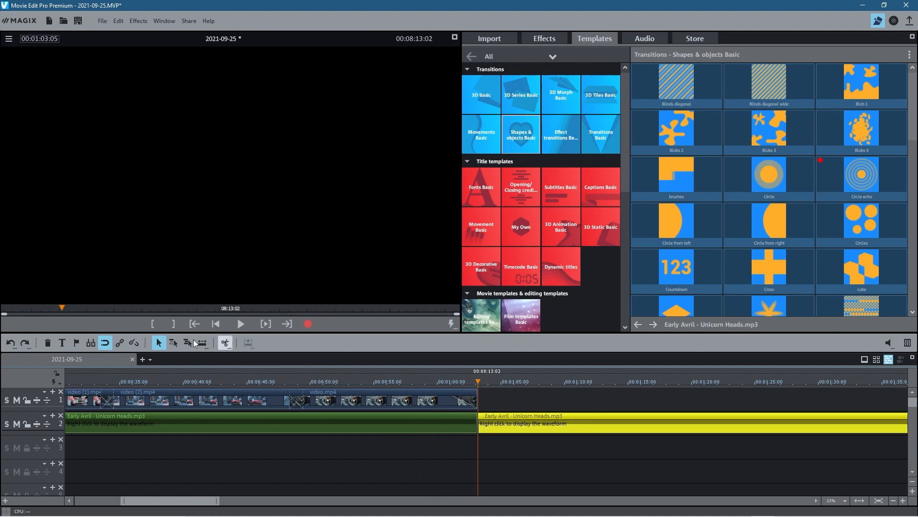
{"action": "left_click_drag", "start_coordinate": [539, 428], "coordinate": [561, 423]}
{"action": "key", "text": "Delete"}
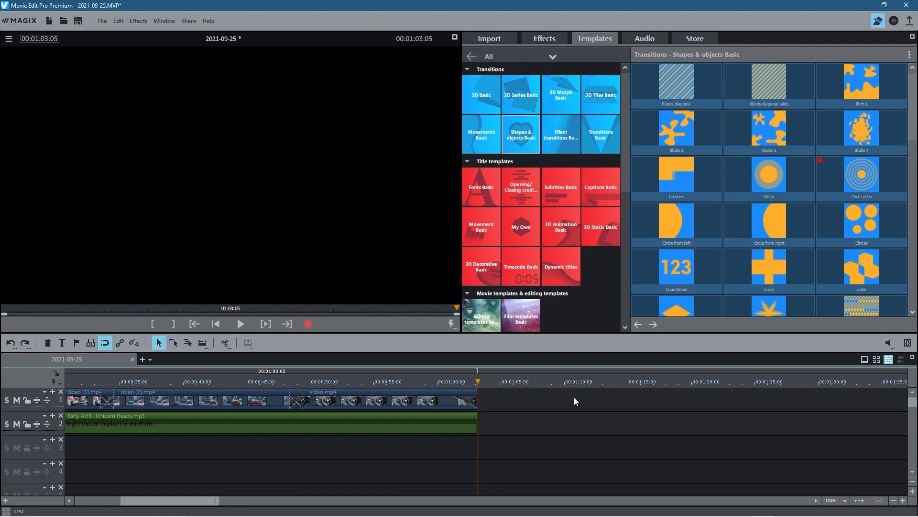
Fade out the music on track 2 from 00:00:50:19 to its end.
{"action": "left_click", "coordinate": [447, 382]}
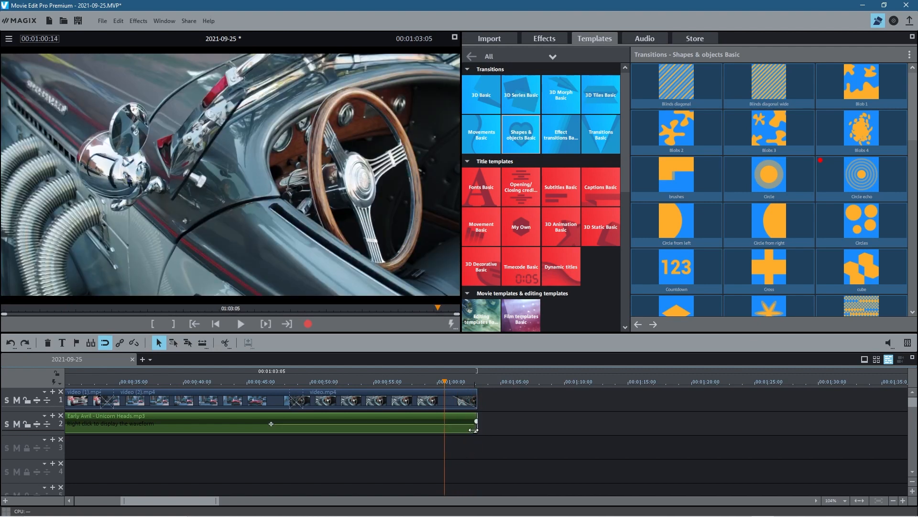
{"action": "left_click_drag", "start_coordinate": [429, 380], "coordinate": [320, 381]}
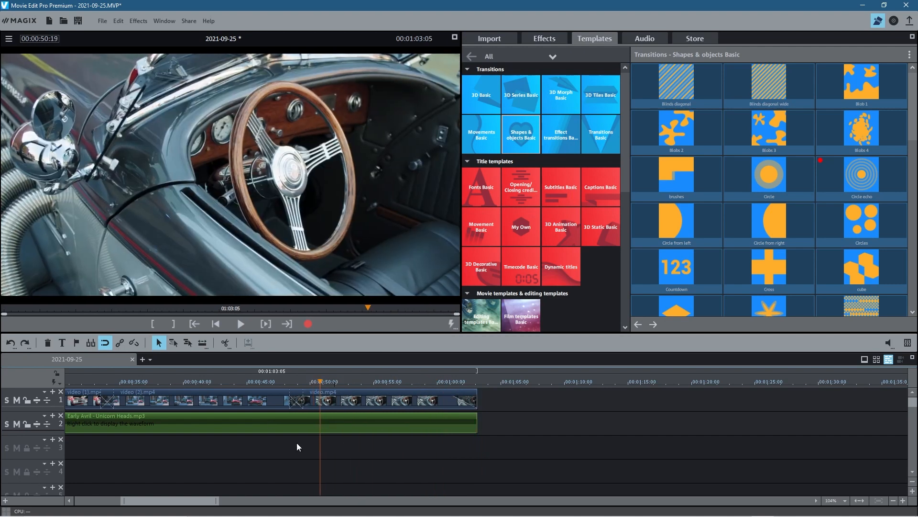
{"action": "left_click", "coordinate": [475, 421]}
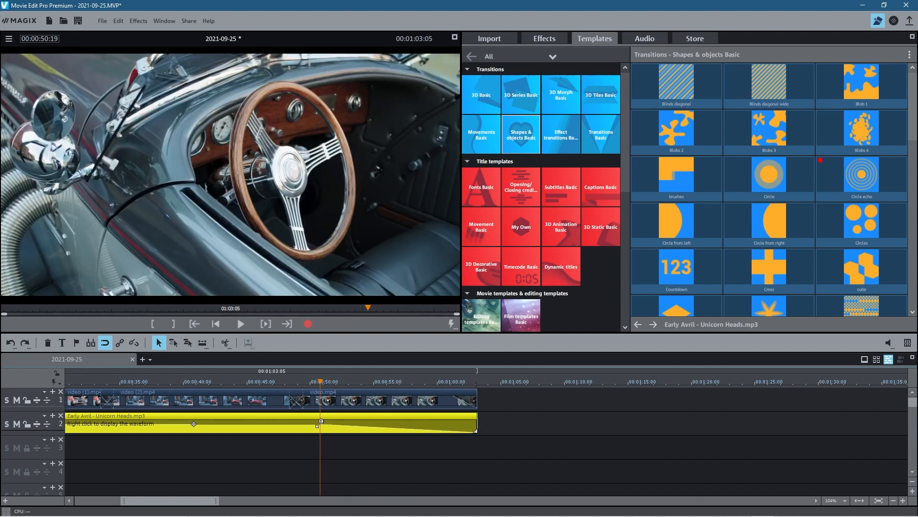
Play back the music fade-out from 00:00:50:19 through the end of the movie, then stop playback.
{"action": "key", "text": "space"}
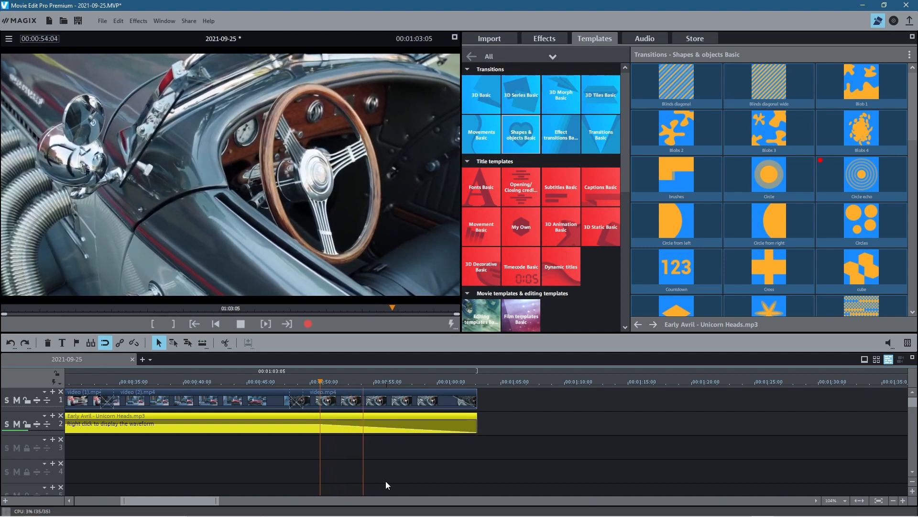
{"action": "left_click", "coordinate": [449, 400]}
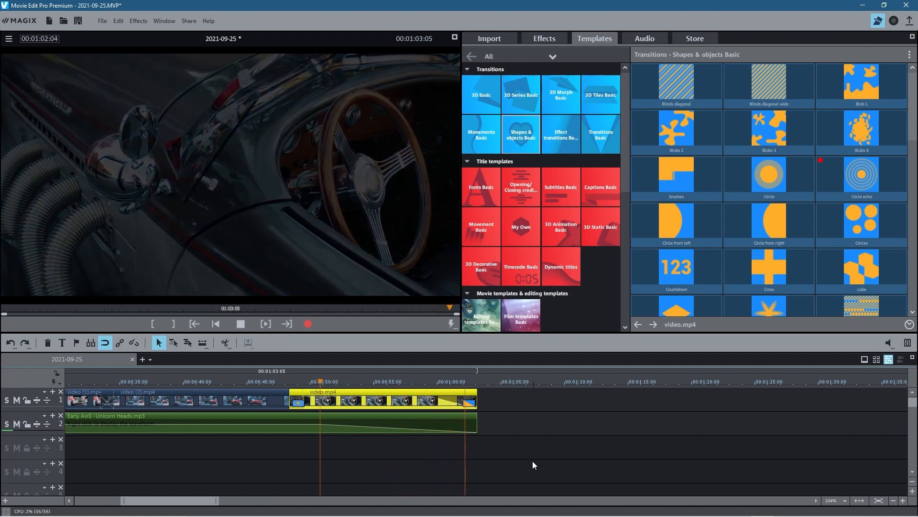
{"action": "left_click", "coordinate": [240, 324]}
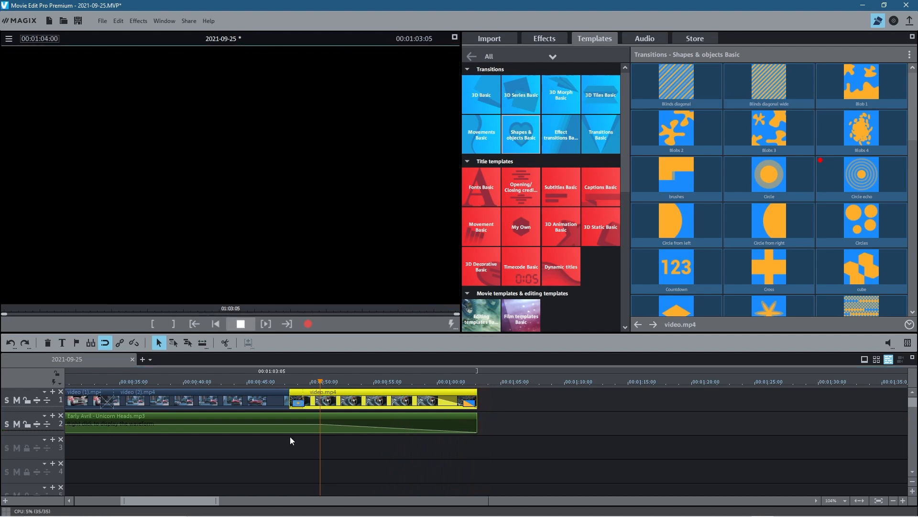
Return to the start of the timeline and play the finished movie from the beginning.
{"action": "mouse_move", "coordinate": [181, 503]}
{"action": "left_click_drag", "start_coordinate": [200, 500], "coordinate": [79, 499]}
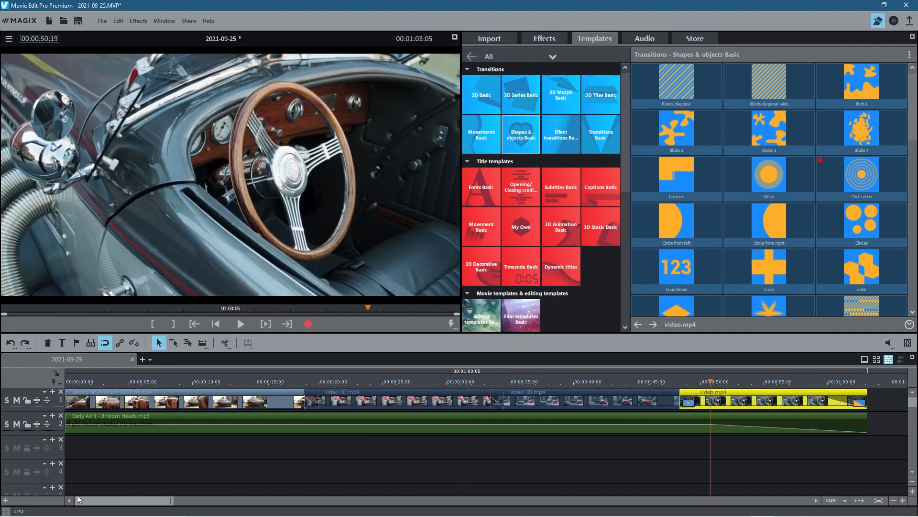
{"action": "left_click_drag", "start_coordinate": [93, 383], "coordinate": [38, 383]}
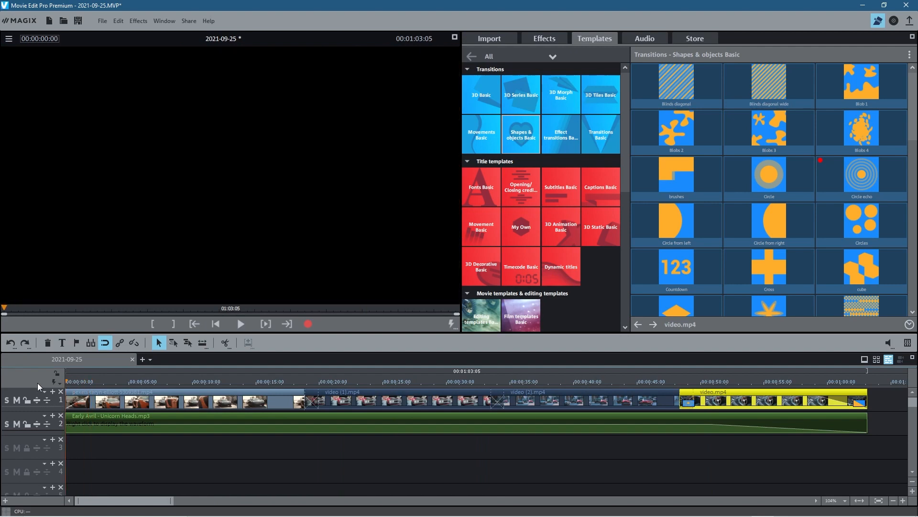
{"action": "key", "text": "space"}
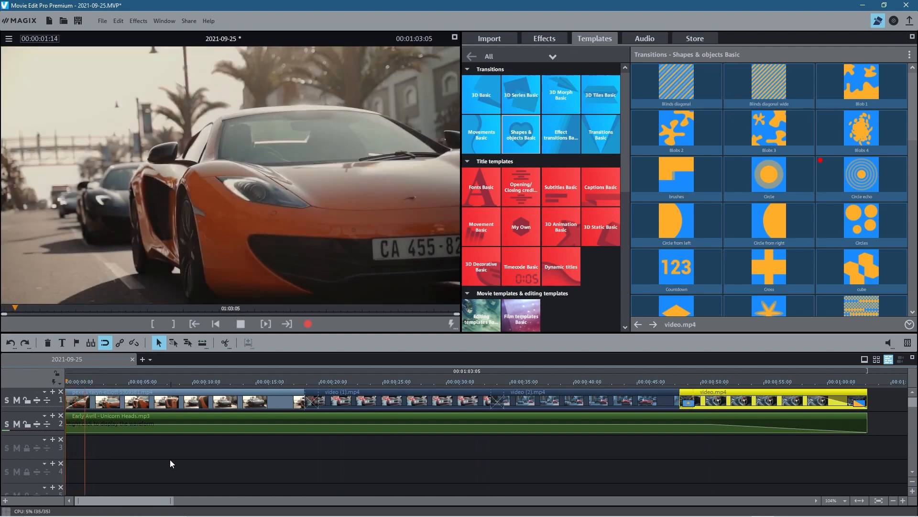
Stop the movie playback, briefly select the music clip on track 2 and clear the selection.
{"action": "key", "text": "space"}
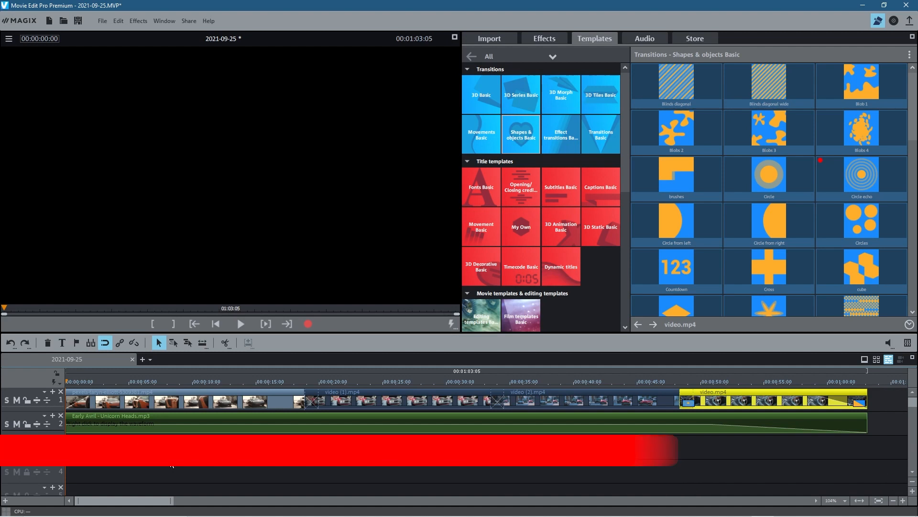
{"action": "left_click", "coordinate": [389, 424]}
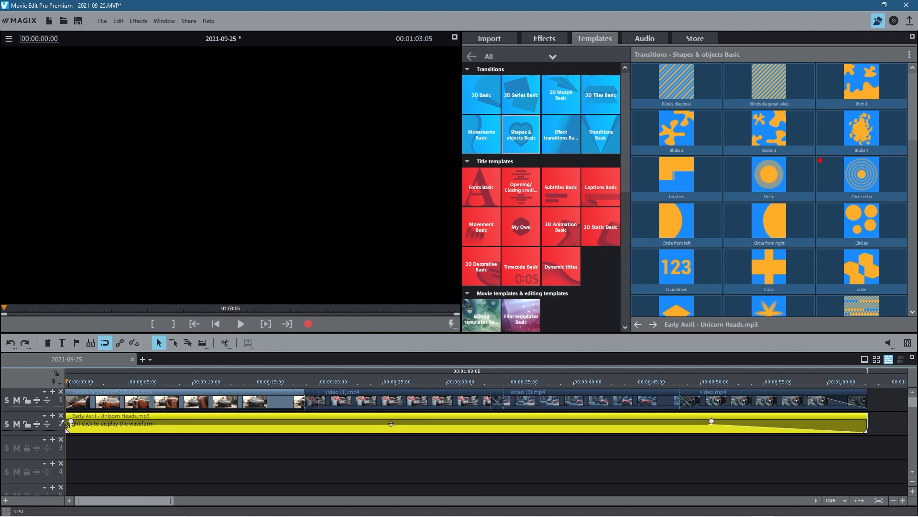
{"action": "left_click", "coordinate": [112, 449]}
Save the project as "audio video cars - 01" in the Desktop folder "Movie Edit Pro 2022 - Add Music to Video Content".
{"action": "left_click", "coordinate": [103, 21]}
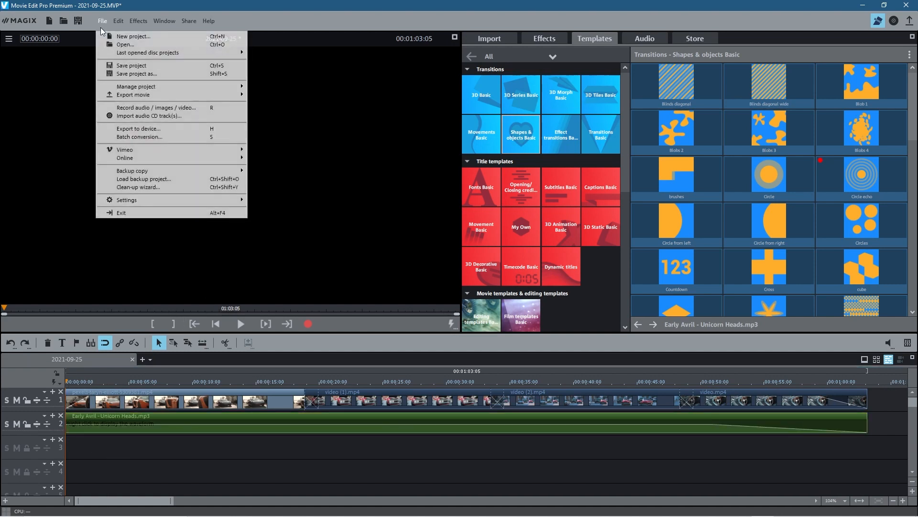
{"action": "left_click", "coordinate": [120, 73]}
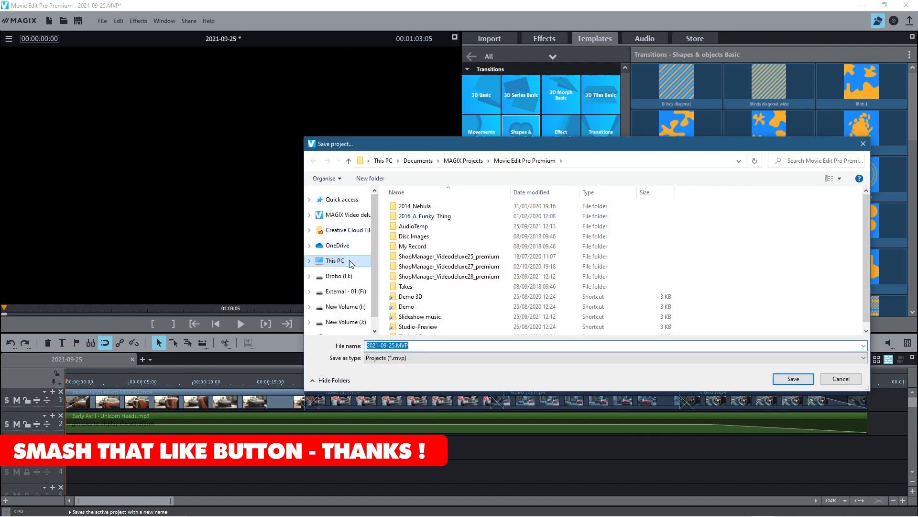
{"action": "left_click", "coordinate": [351, 263]}
{"action": "double_click", "coordinate": [541, 212]}
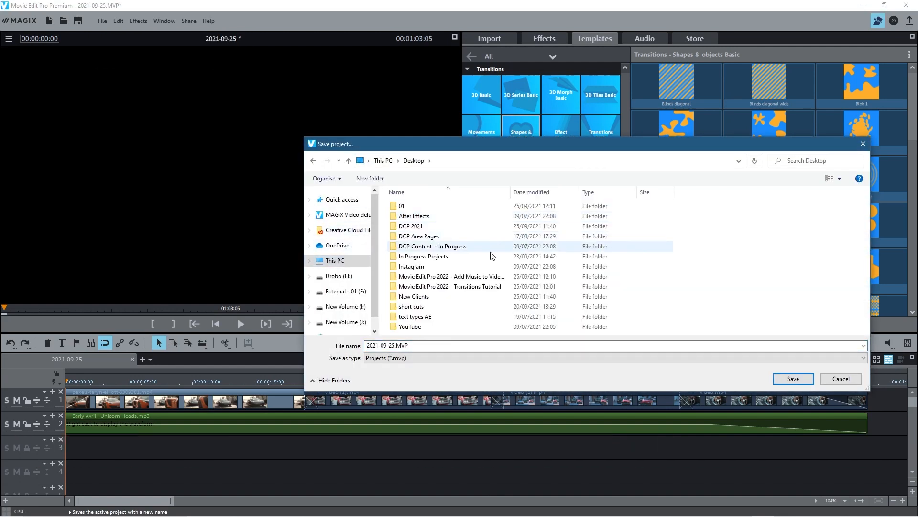
{"action": "double_click", "coordinate": [481, 277]}
{"action": "left_click", "coordinate": [419, 344]}
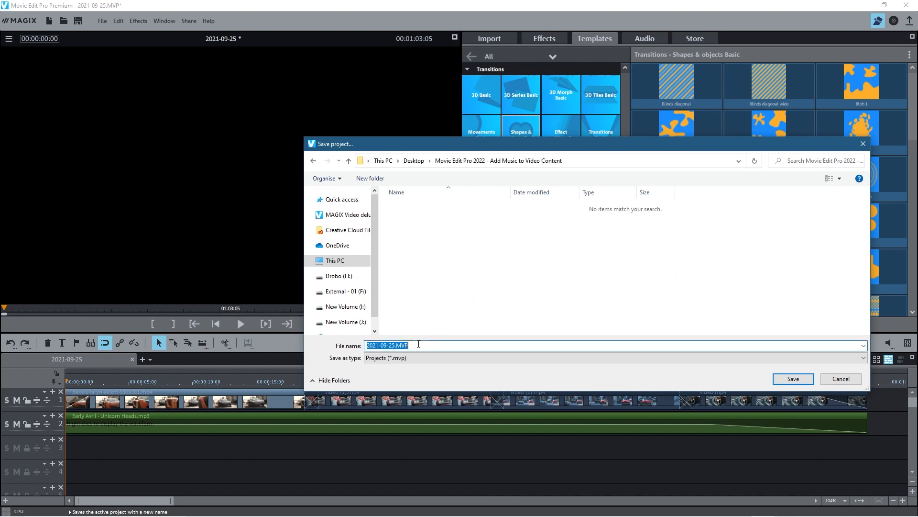
{"action": "type", "text": "dio video cars - 01"}
{"action": "key", "text": "Return"}
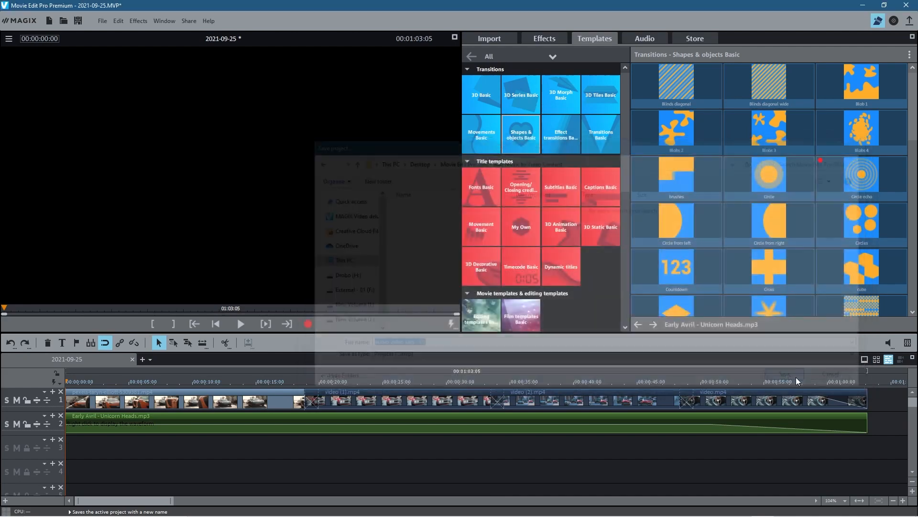
Minimise the editor, check the saved file "audio video cars - 01.MVP" in the File Explorer project folder, and close the folder window.
{"action": "left_click", "coordinate": [864, 5]}
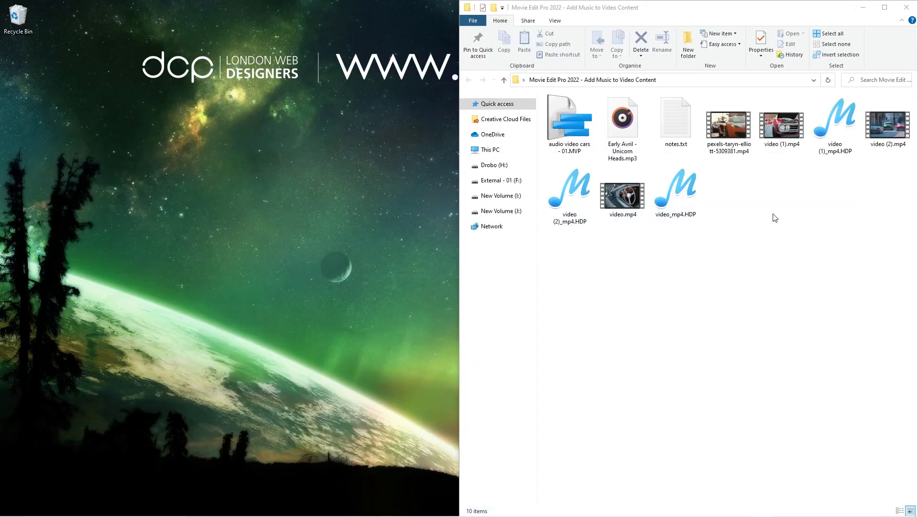
{"action": "left_click", "coordinate": [570, 131]}
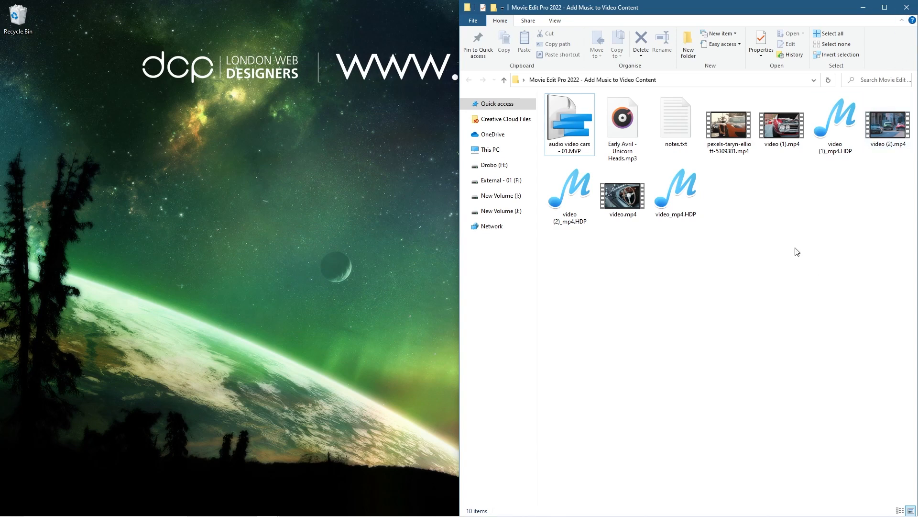
{"action": "left_click", "coordinate": [905, 9]}
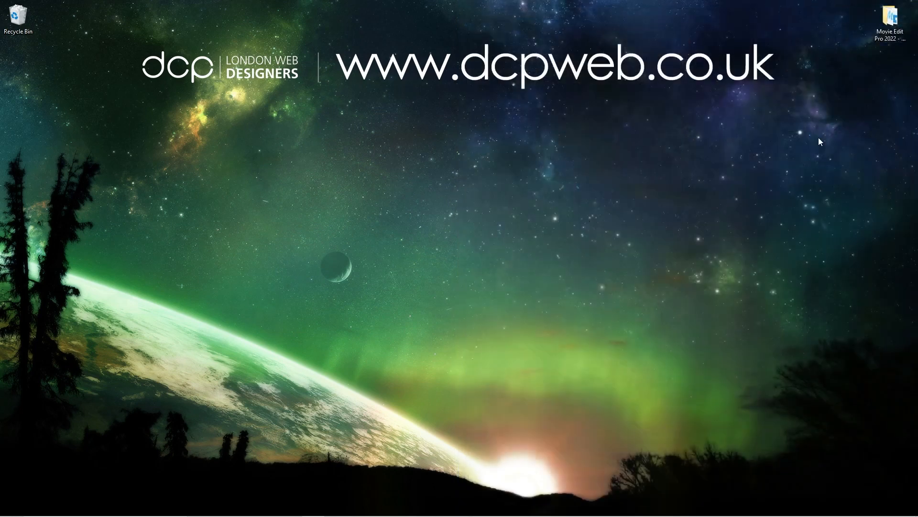